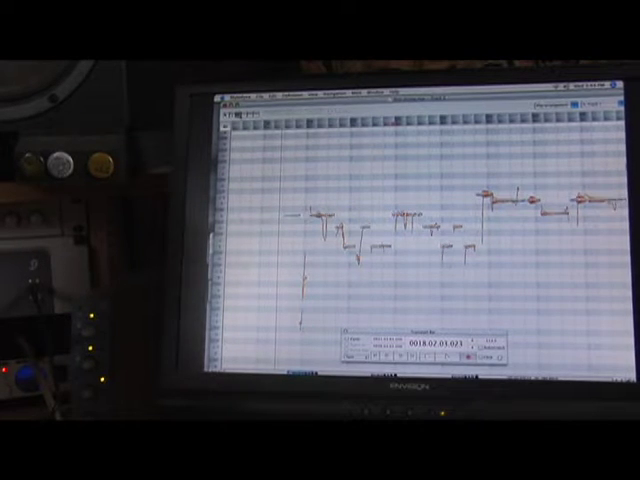
Compare the Main Tool and pitch-curve views, ending on the Main Tool with curves hidden.
{"action": "key", "text": "F2"}
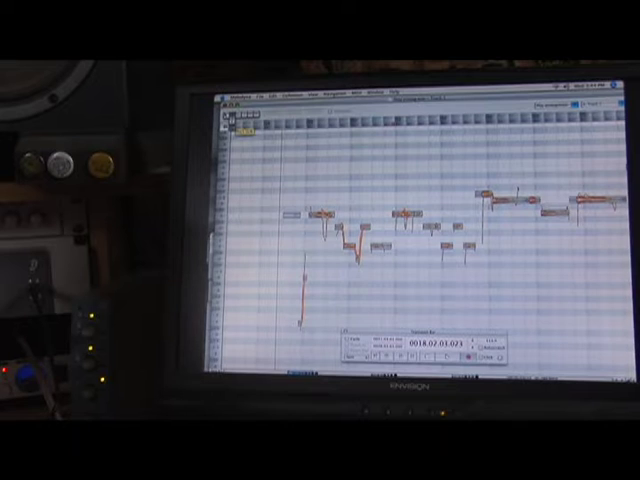
{"action": "key", "text": "F1"}
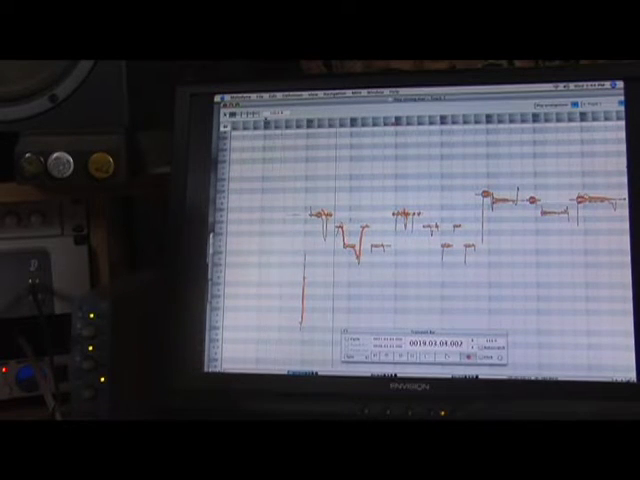
{"action": "key", "text": "F2"}
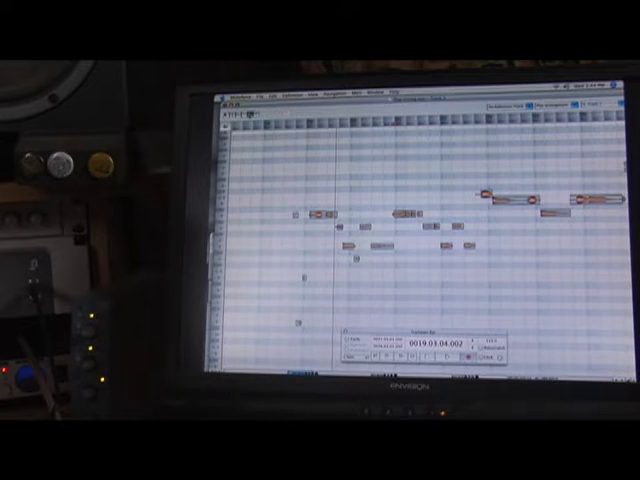
{"action": "key", "text": "F1"}
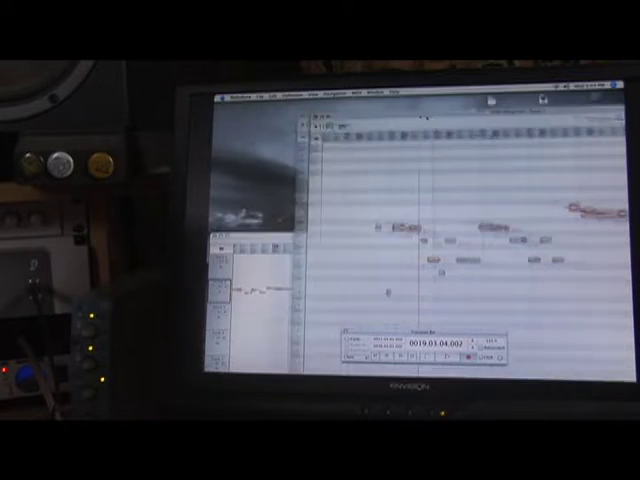
{"action": "key", "text": "F3"}
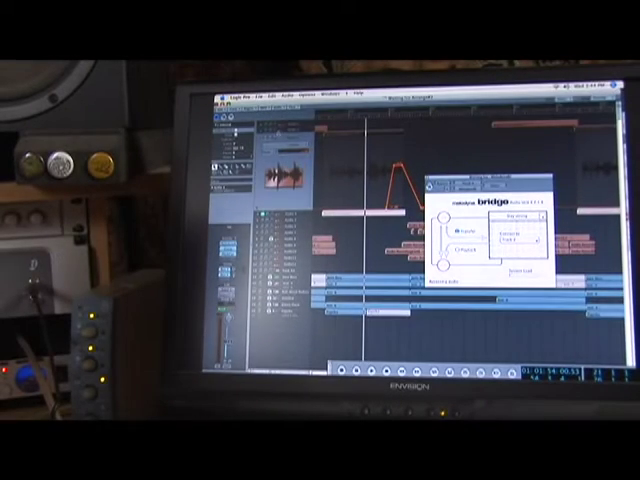
{"action": "key", "text": "Escape"}
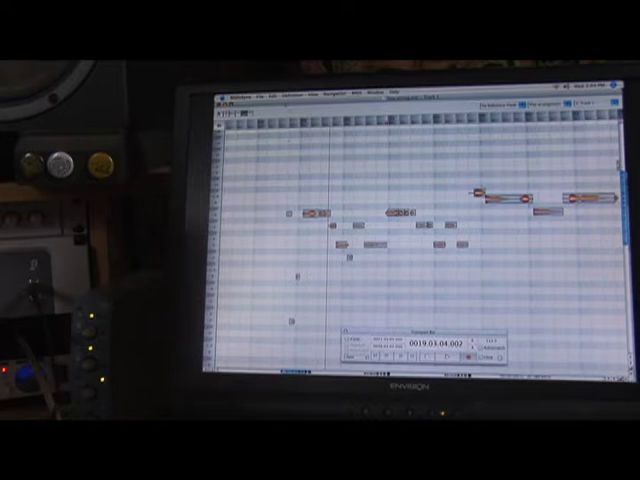
Switch between the Pitch Modulation and Main tools, then undo to show the pitch curves.
{"action": "left_click", "coordinate": [250, 113]}
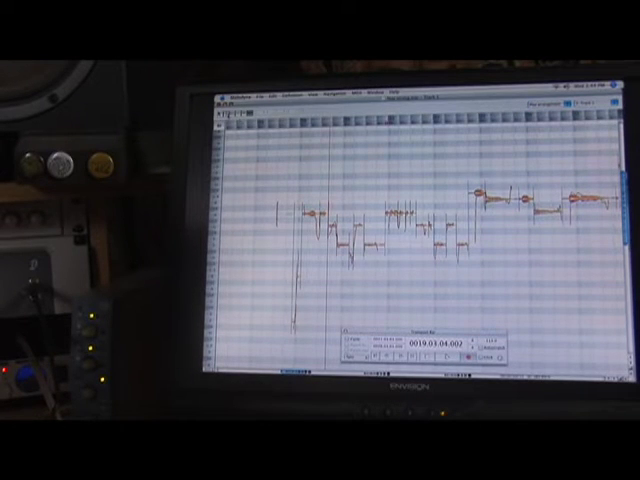
{"action": "left_click", "coordinate": [230, 113]}
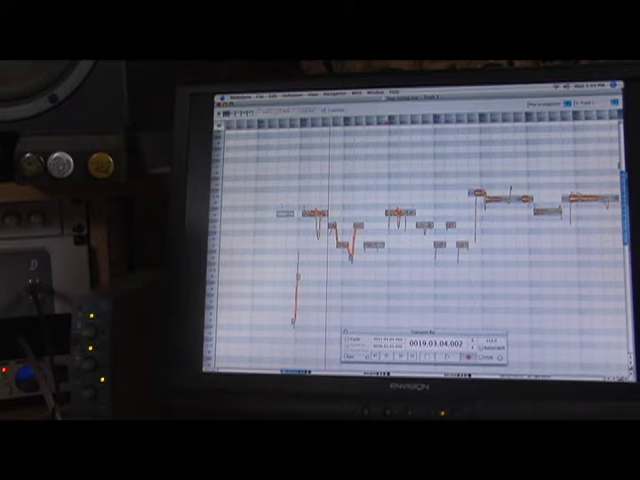
{"action": "key", "text": "ctrl+z"}
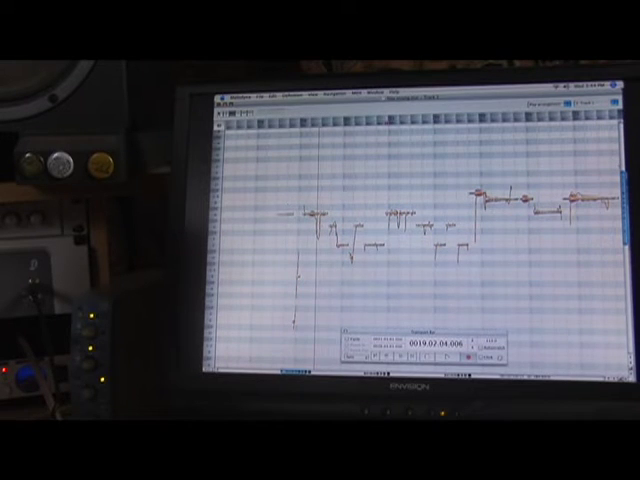